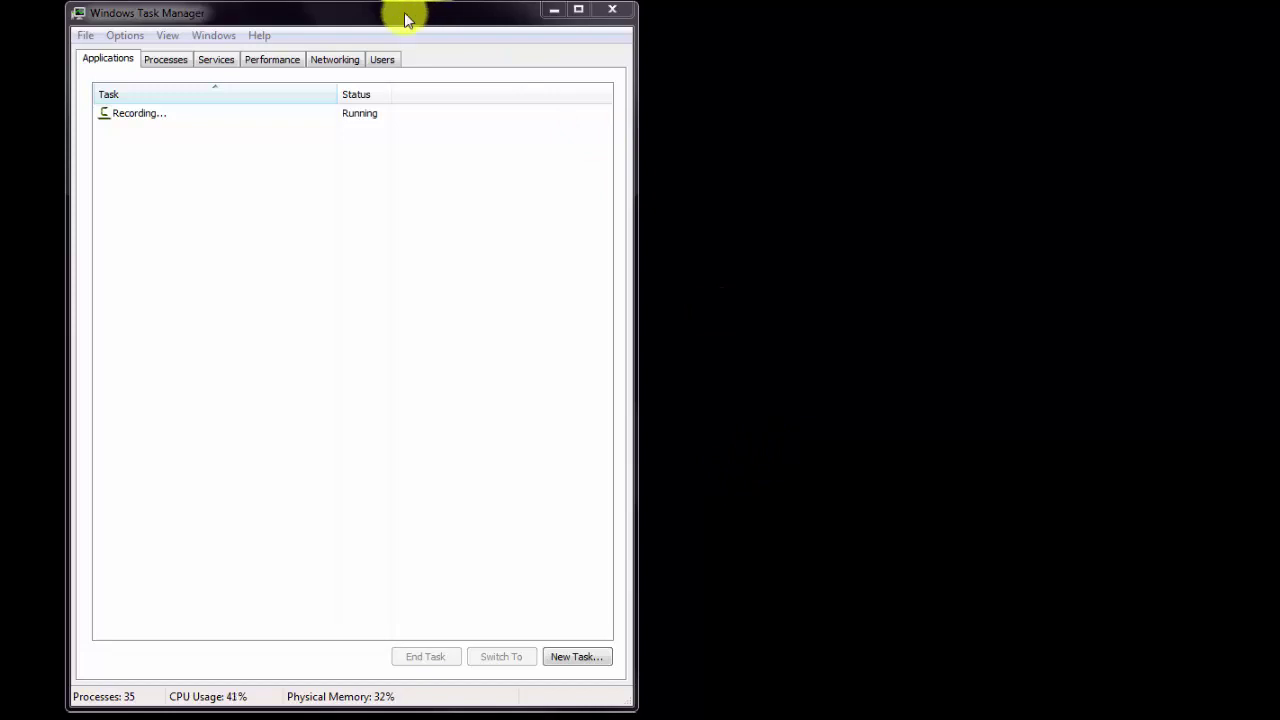
- Drag the Task Manager window from the left edge toward the middle of the screen
left_click_drag(409, 14, 697, 47)
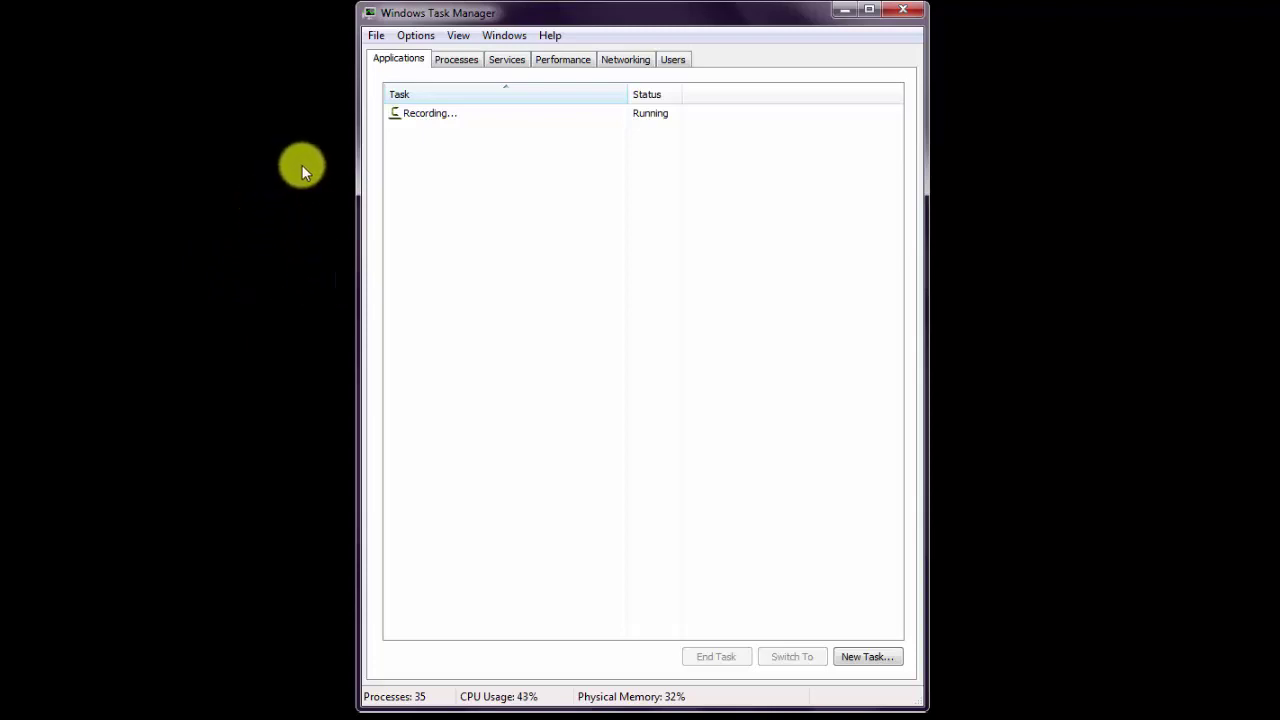
- Run regedit.exe as a new task from Task Manager's File menu
left_click(373, 36)
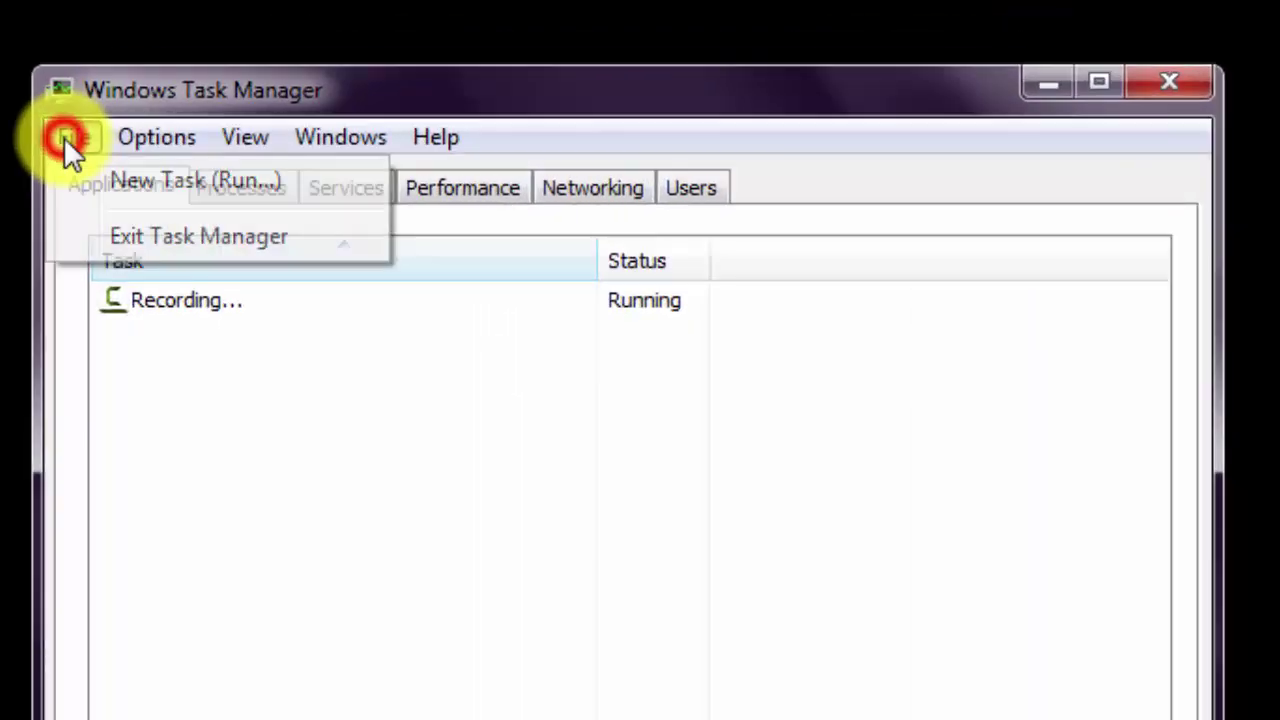
left_click(146, 181)
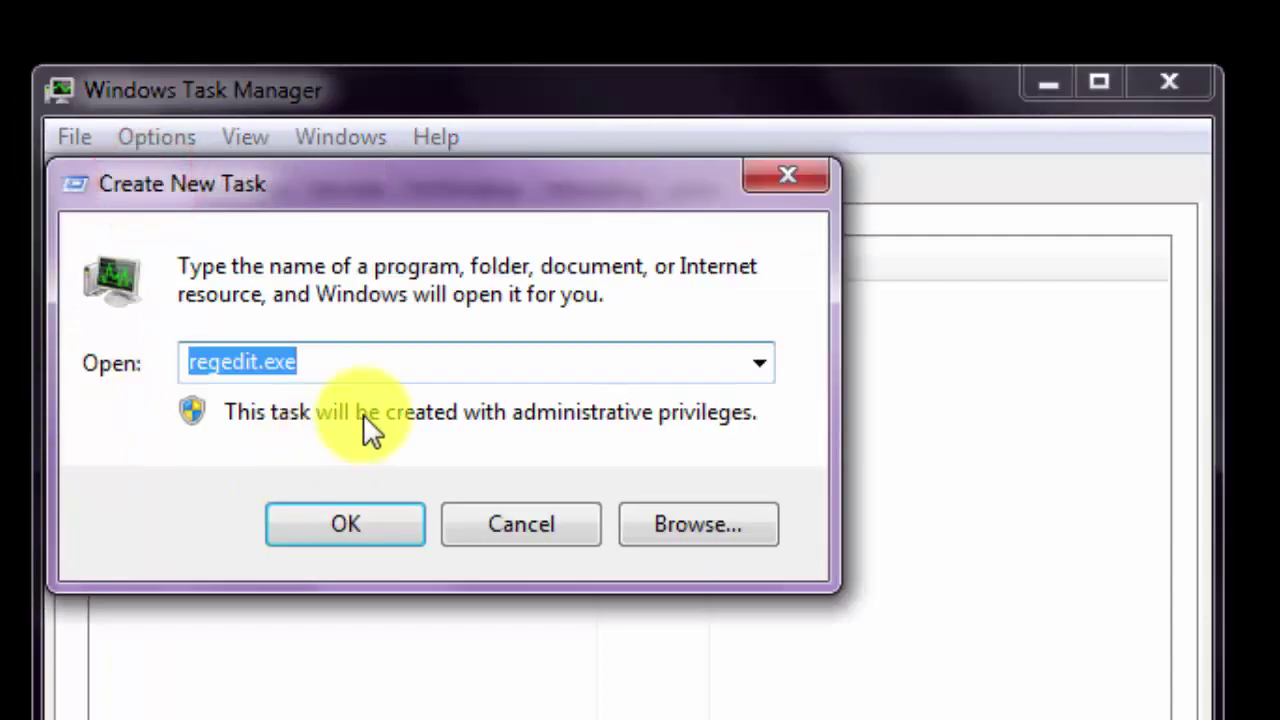
left_click(350, 360)
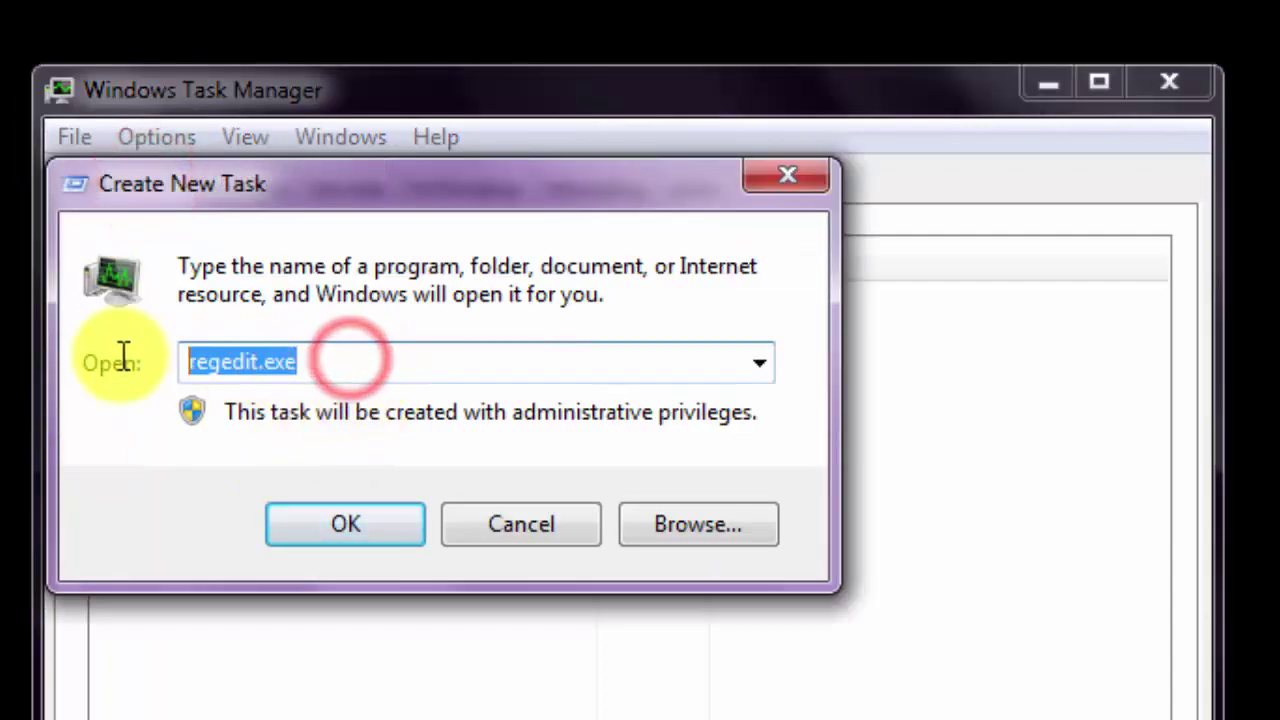
type("regedi")
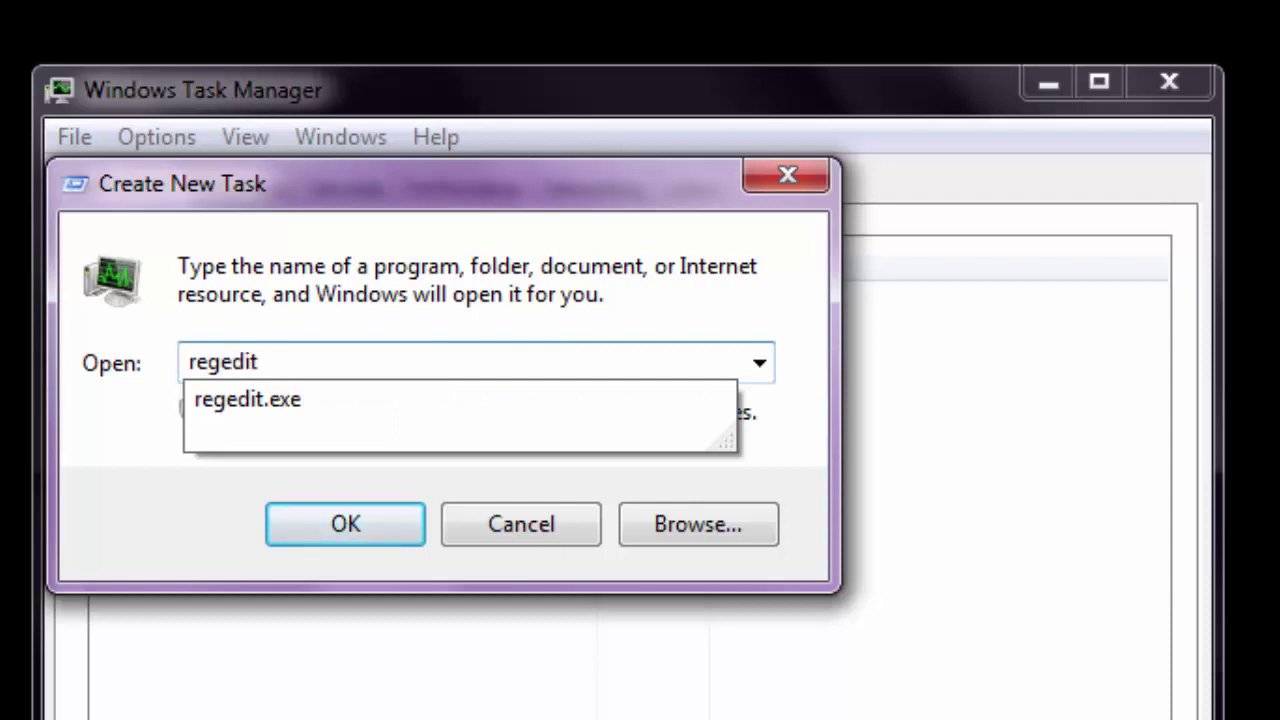
left_click(223, 401)
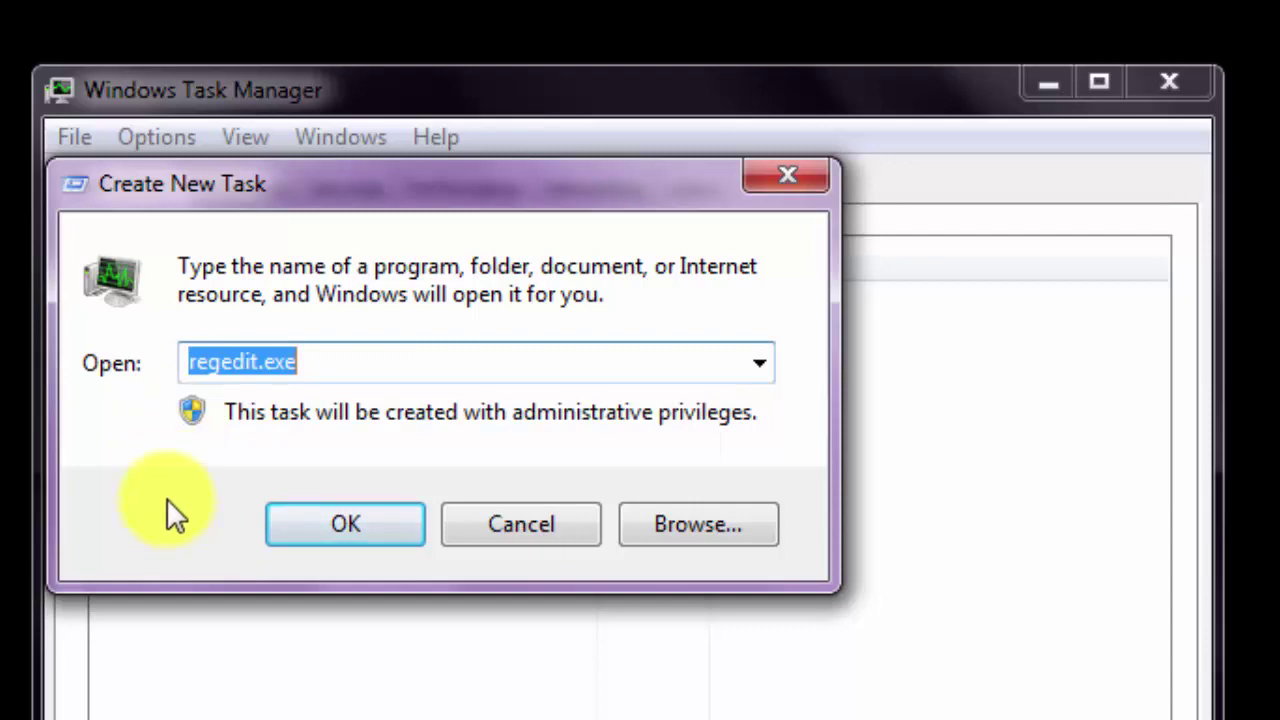
left_click(350, 530)
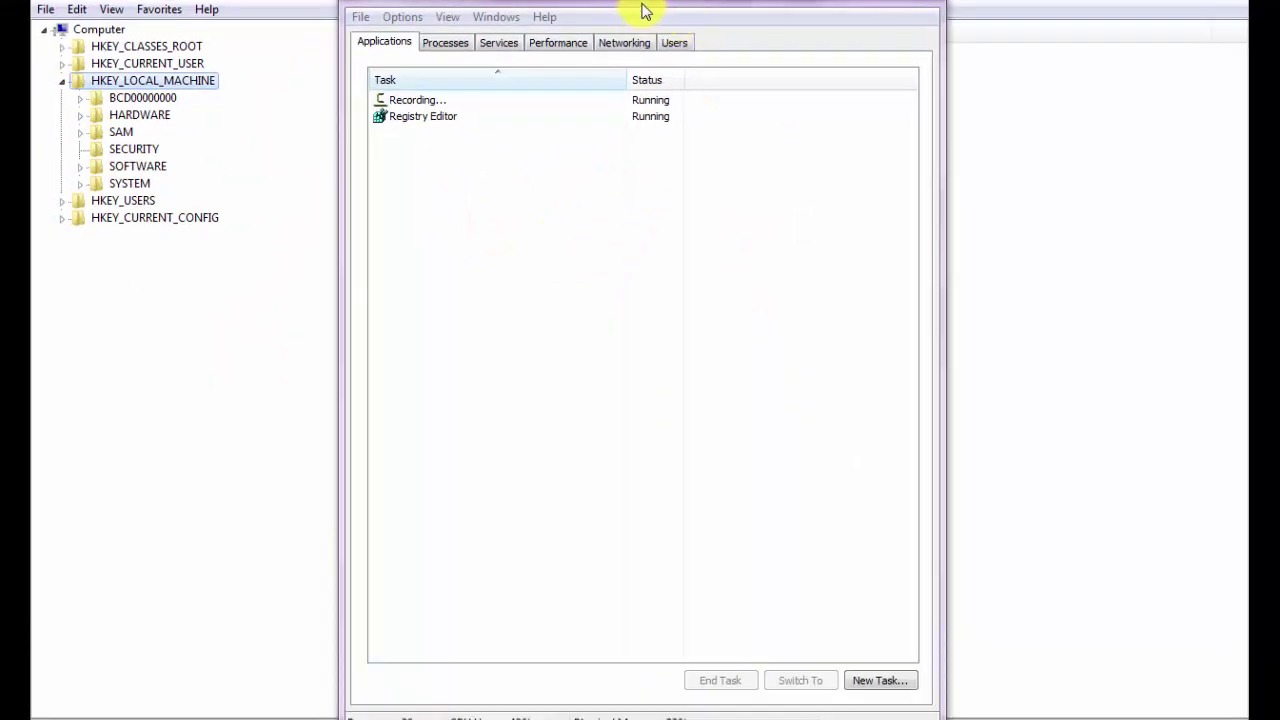
- Expand HKEY_LOCAL_MACHINE, SOFTWARE and Microsoft in the Registry Editor tree
left_click_drag(646, 9, 983, 168)
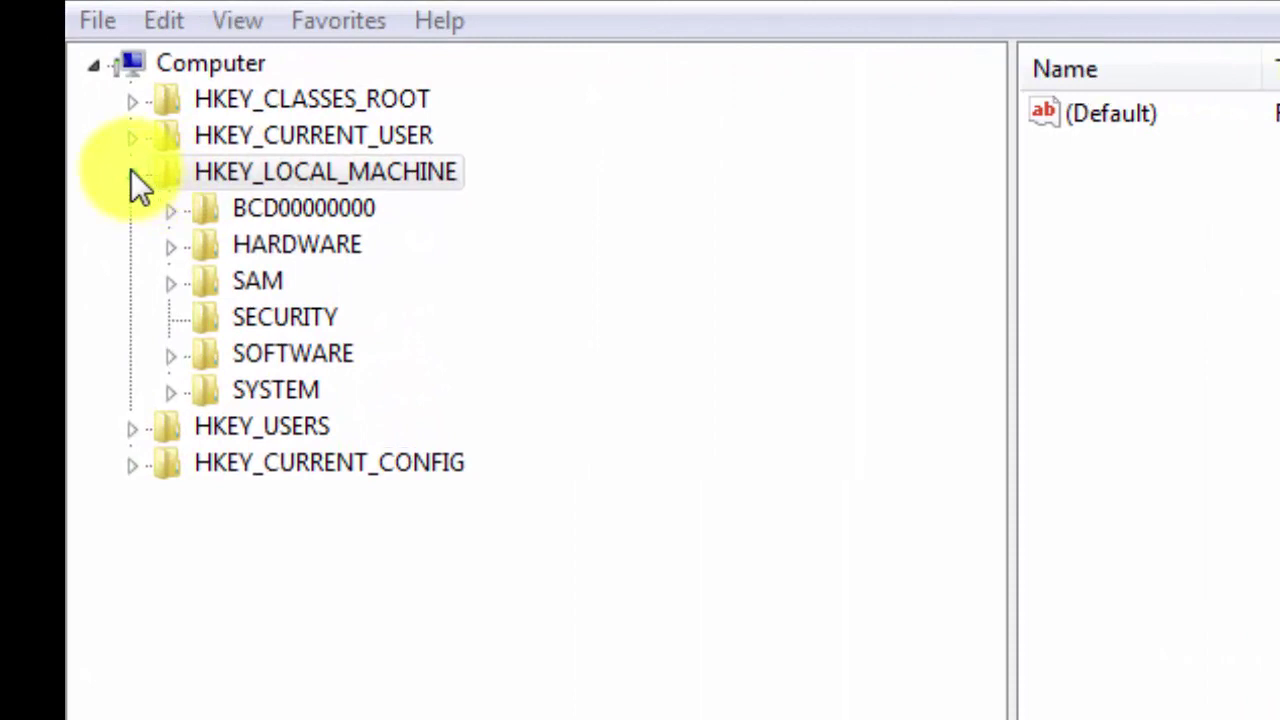
left_click(131, 171)
left_click(131, 171)
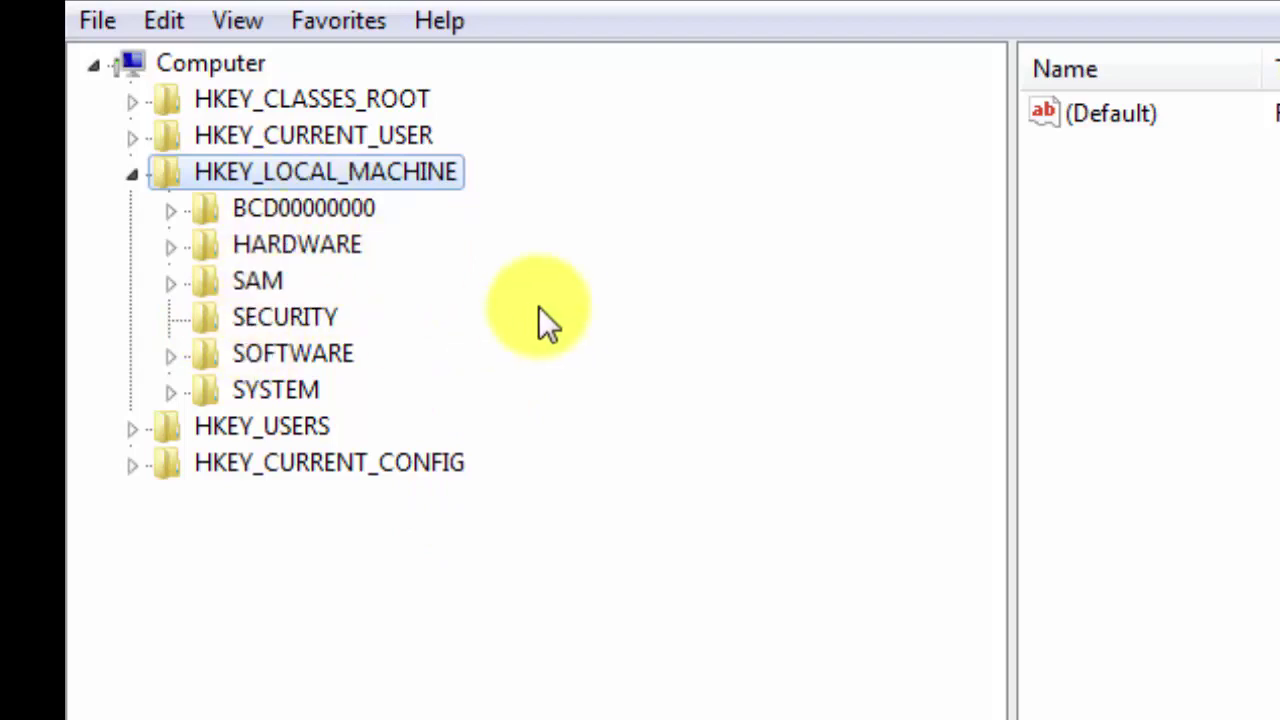
left_click(168, 355)
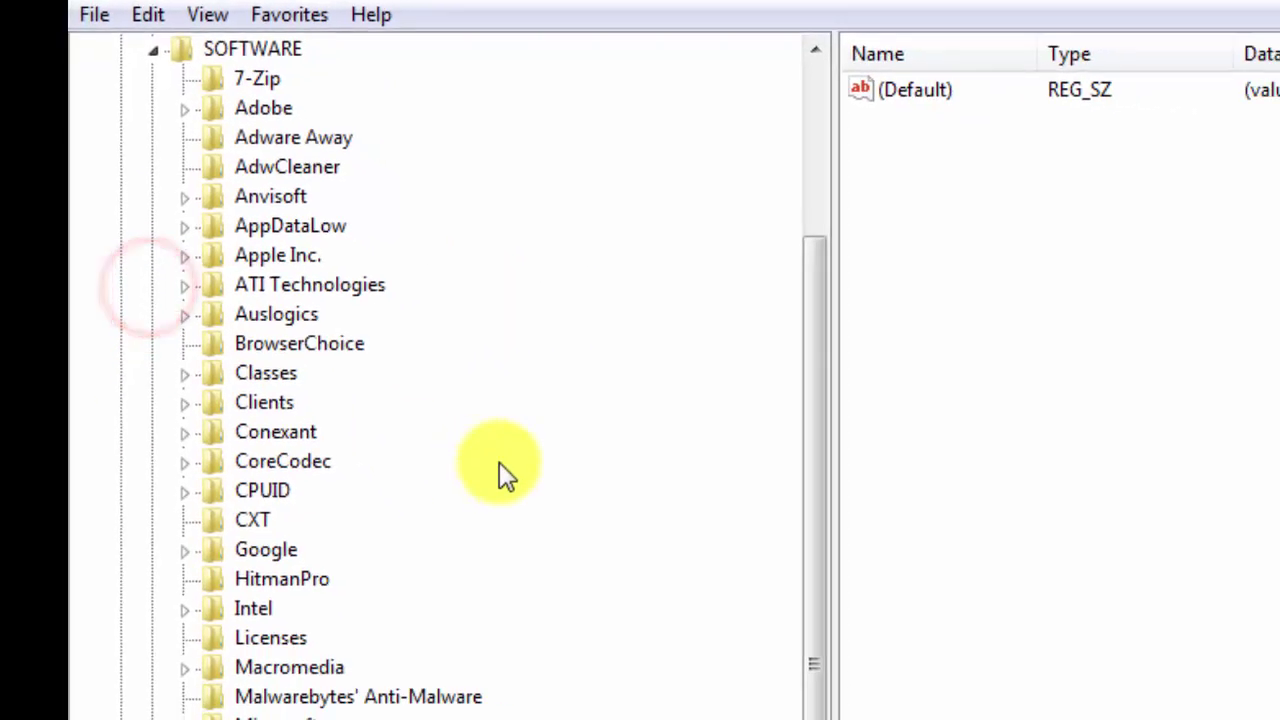
scroll(611, 640, "down", 1)
scroll(480, 478, "down", 1)
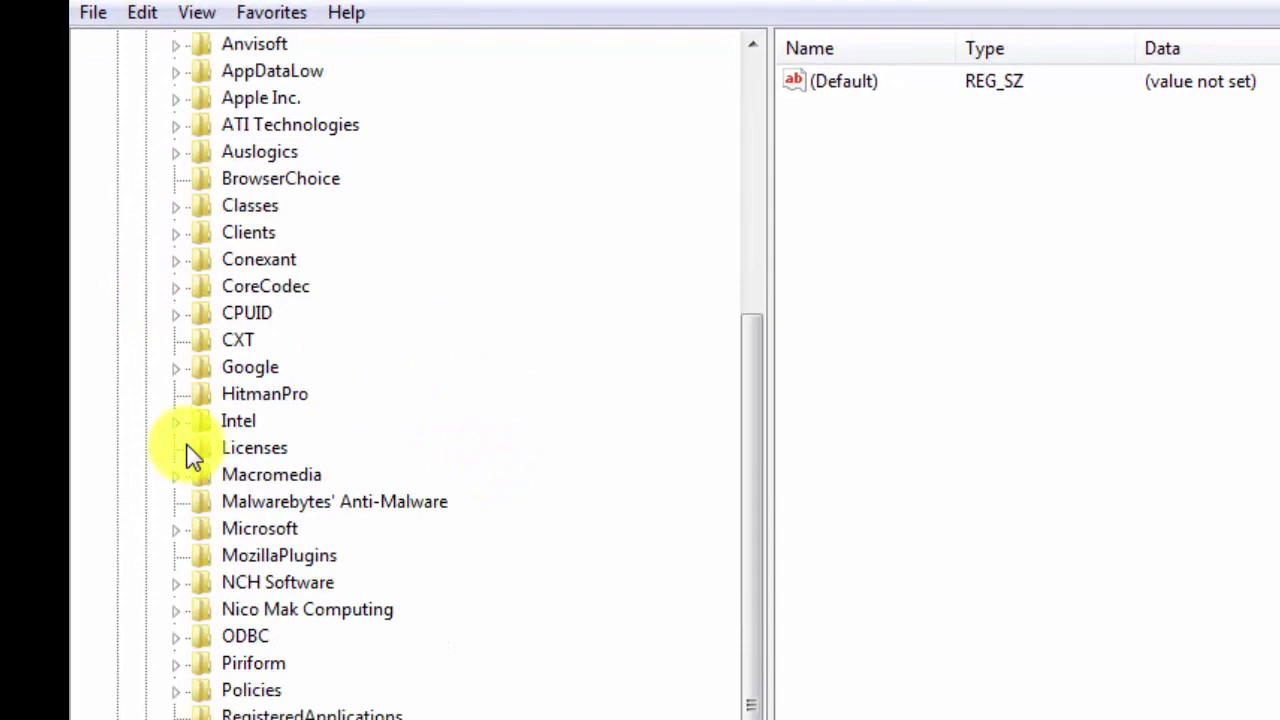
left_click(175, 530)
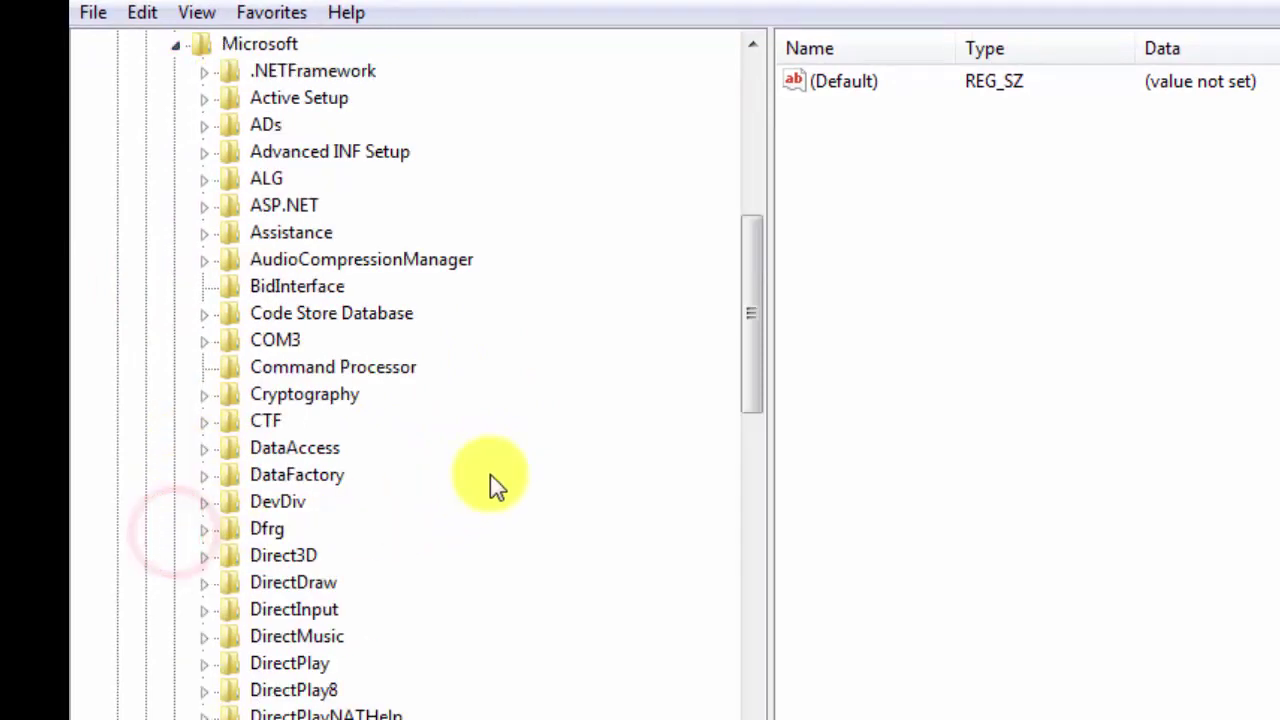
- Open Windows NT > CurrentVersion so its values and the Winlogon subkey are shown
scroll(490, 480, "down", 18)
scroll(497, 478, "down", 20)
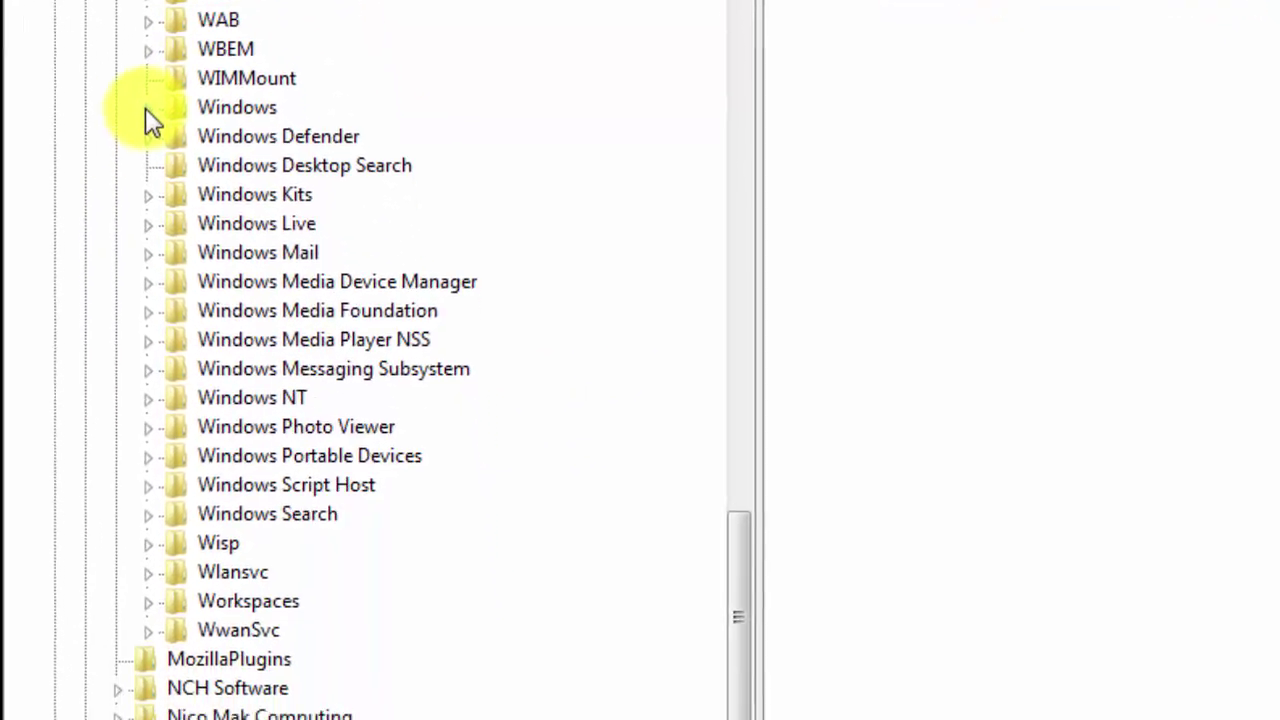
left_click(145, 386)
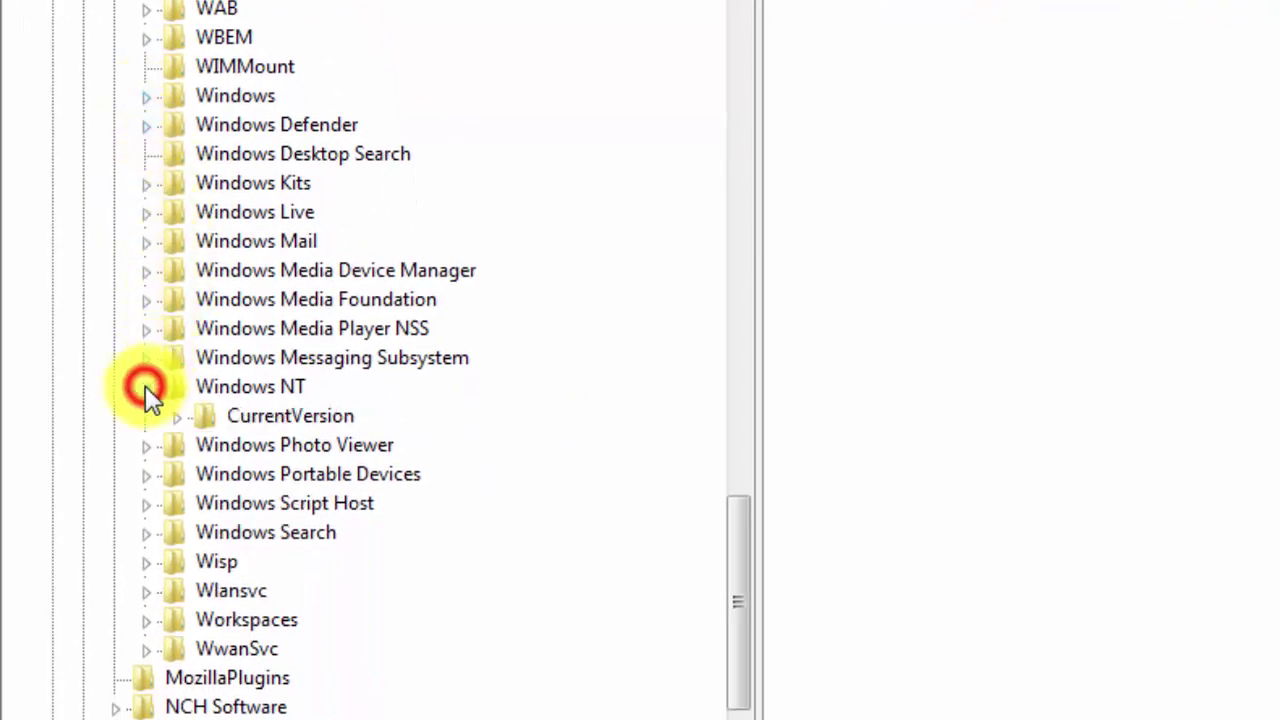
double_click(240, 416)
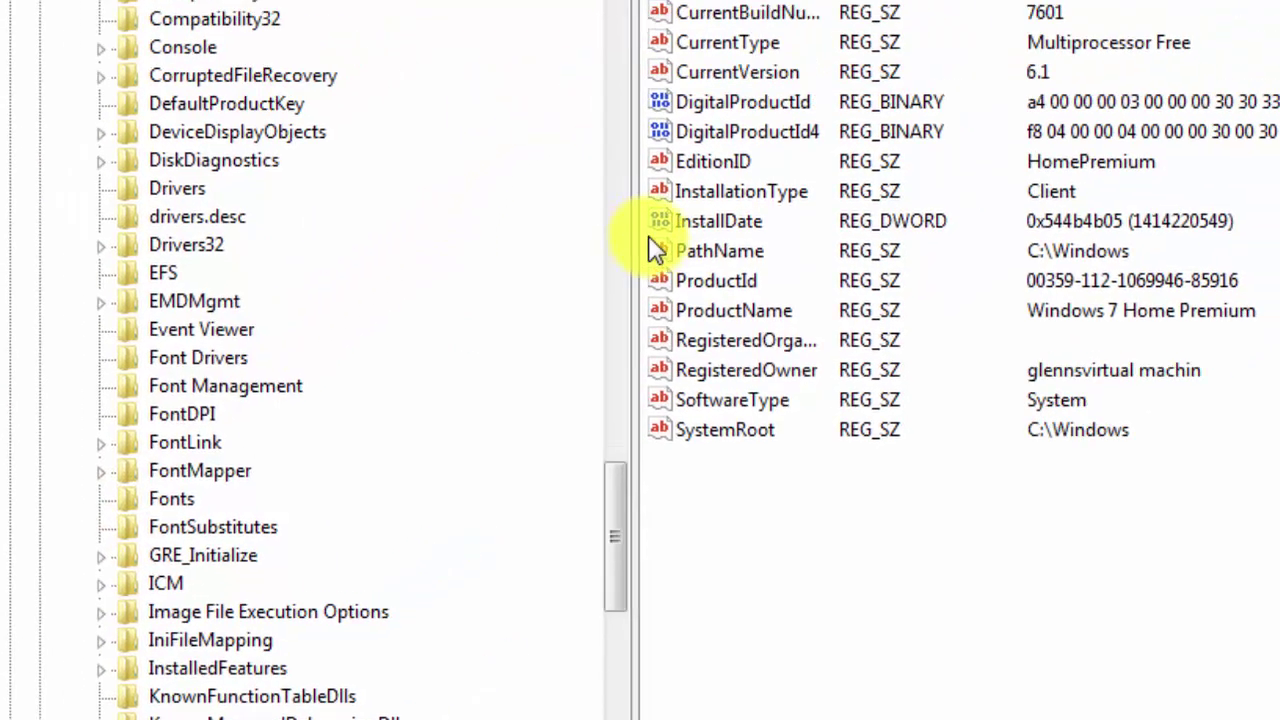
scroll(1134, 376, "up", 2)
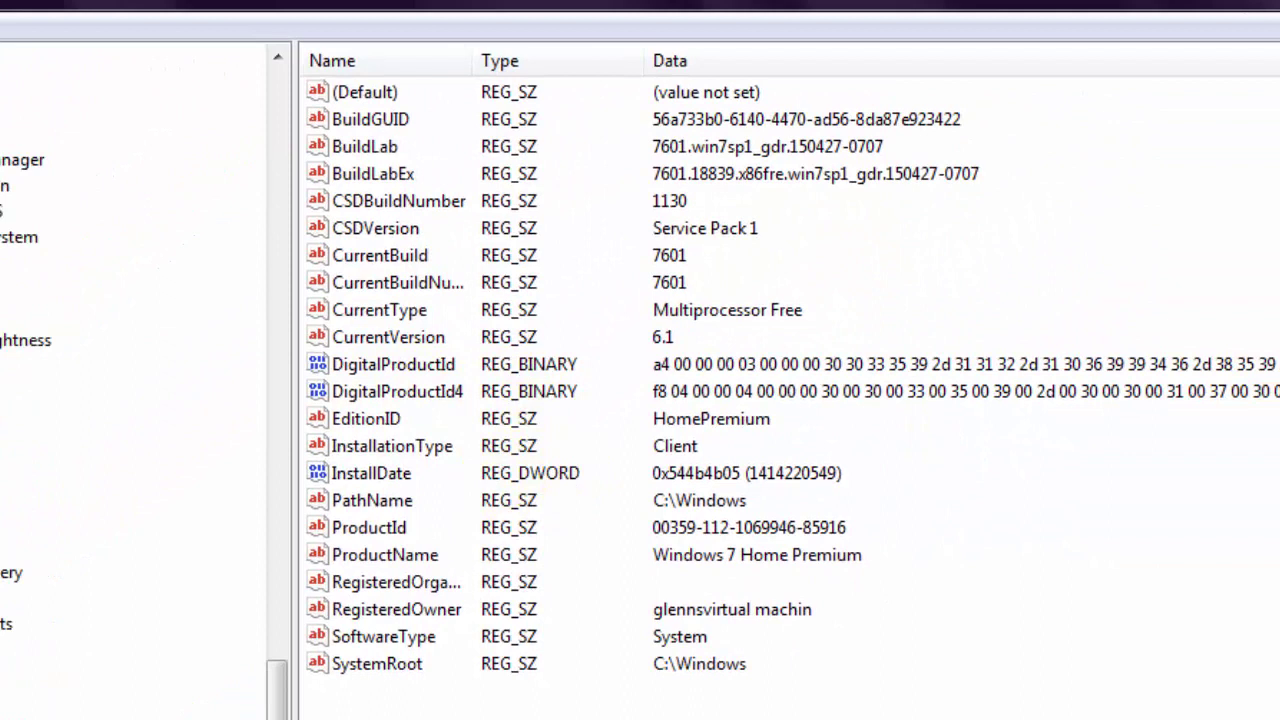
left_click(1134, 376)
left_click(1256, 622)
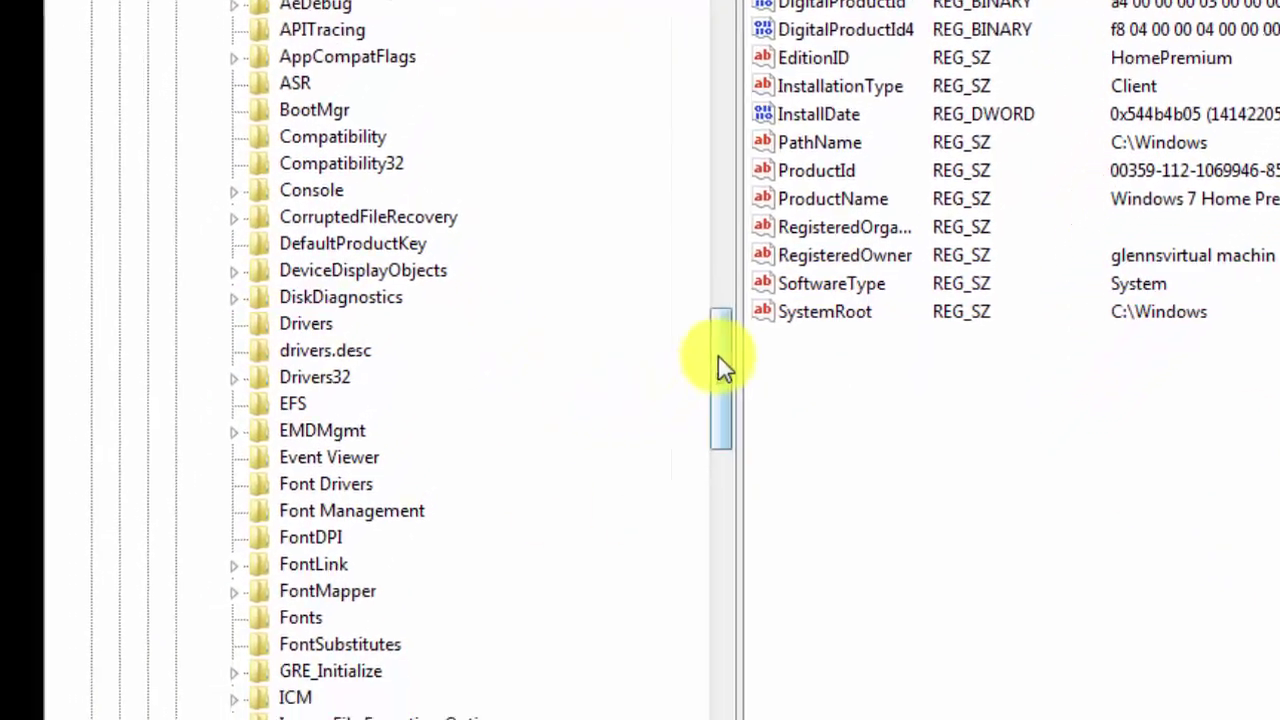
left_click_drag(718, 356, 715, 448)
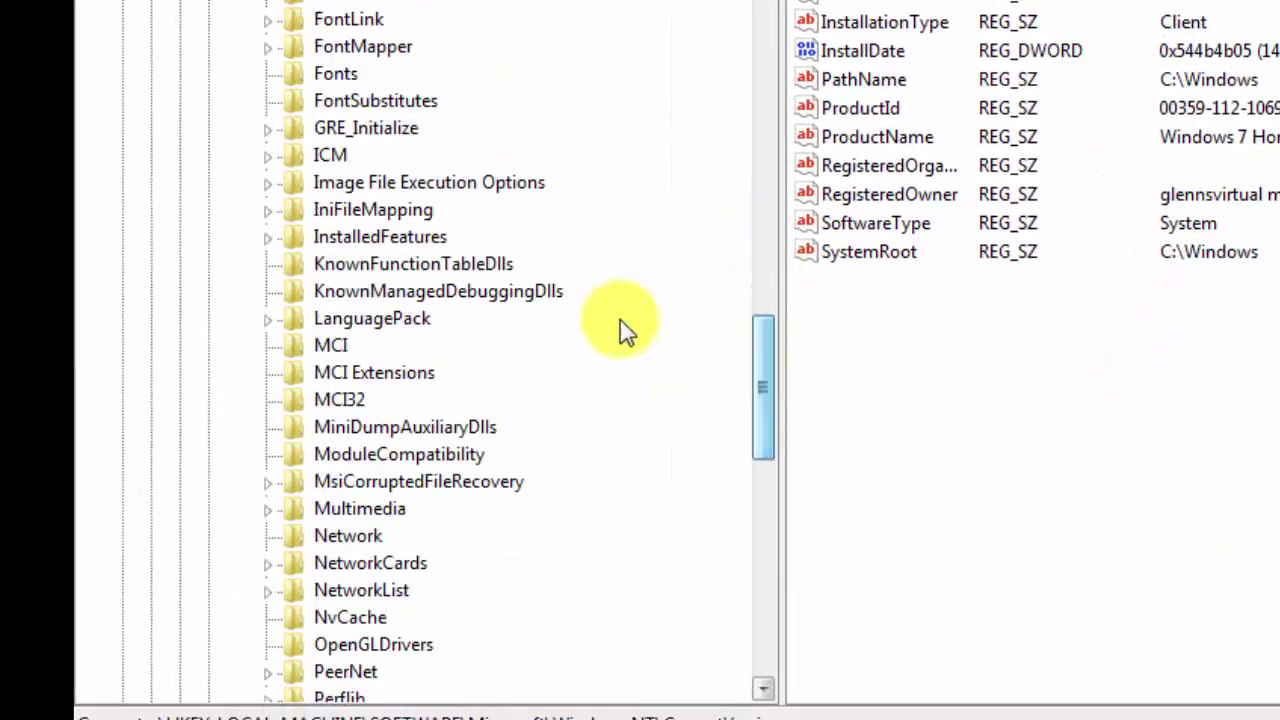
left_click_drag(763, 371, 765, 508)
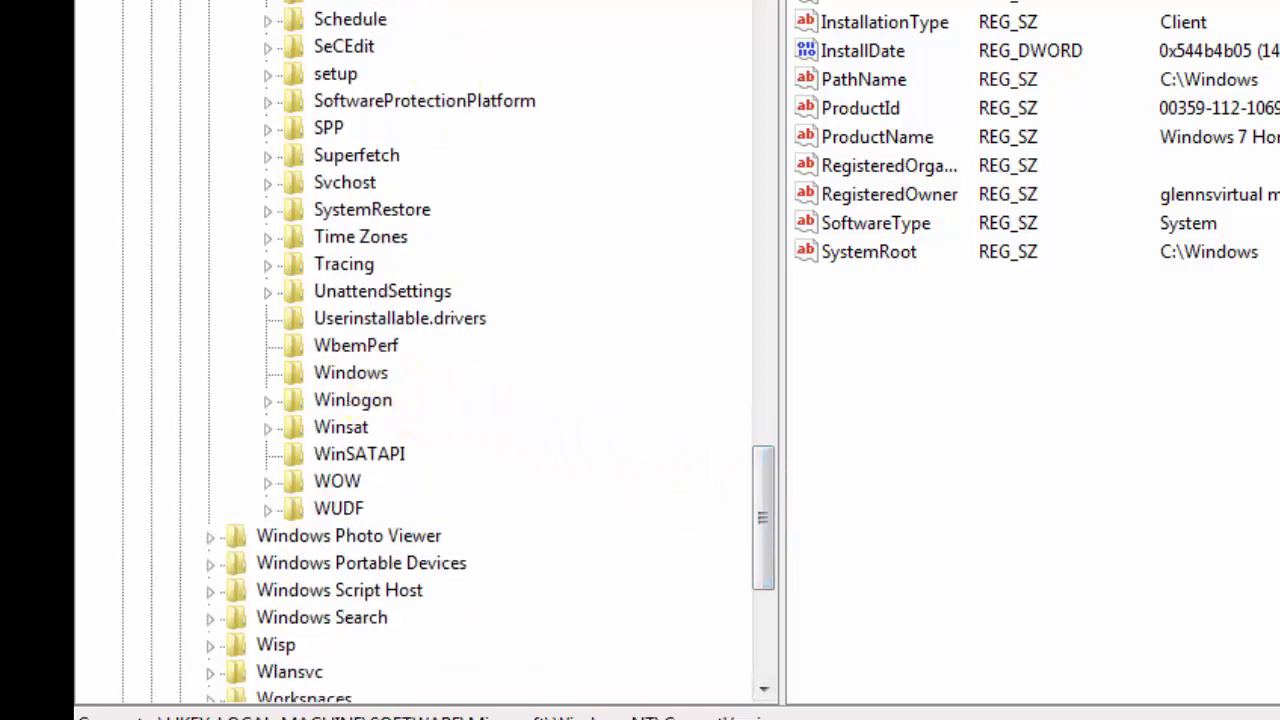
- Open the Winlogon key and bring up Edit String for its Shell value
left_click(350, 400)
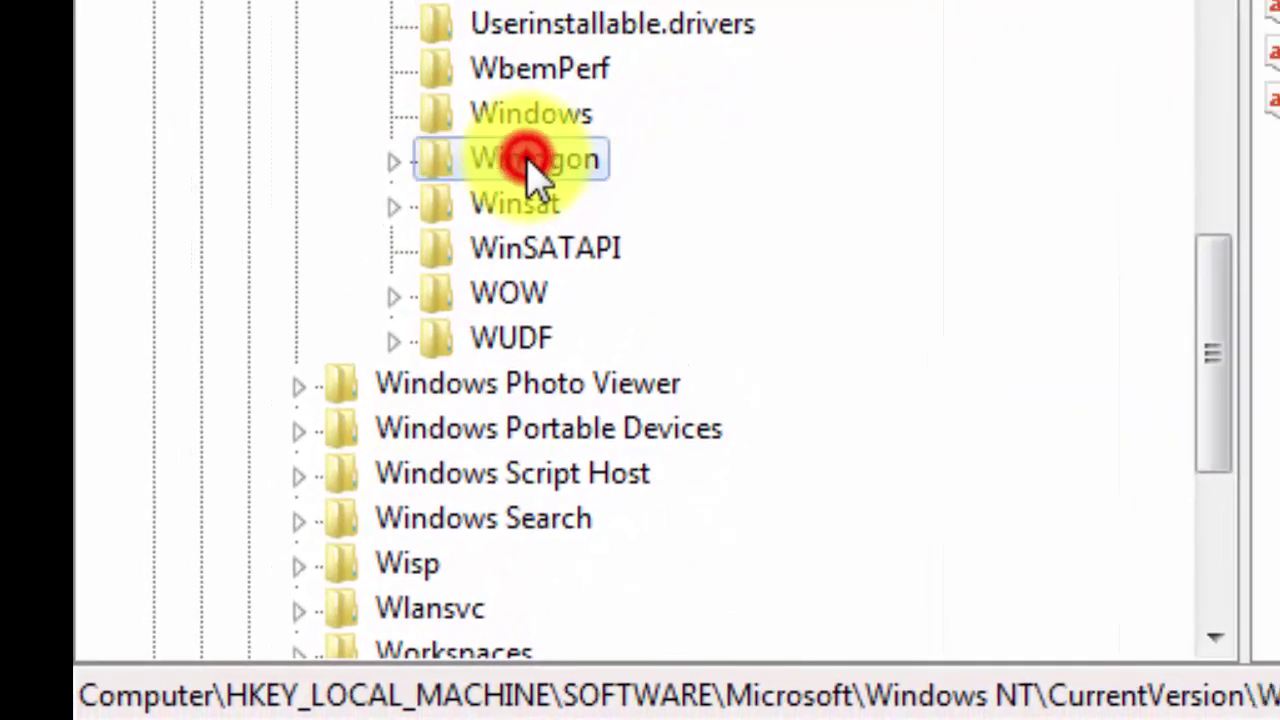
double_click(530, 160)
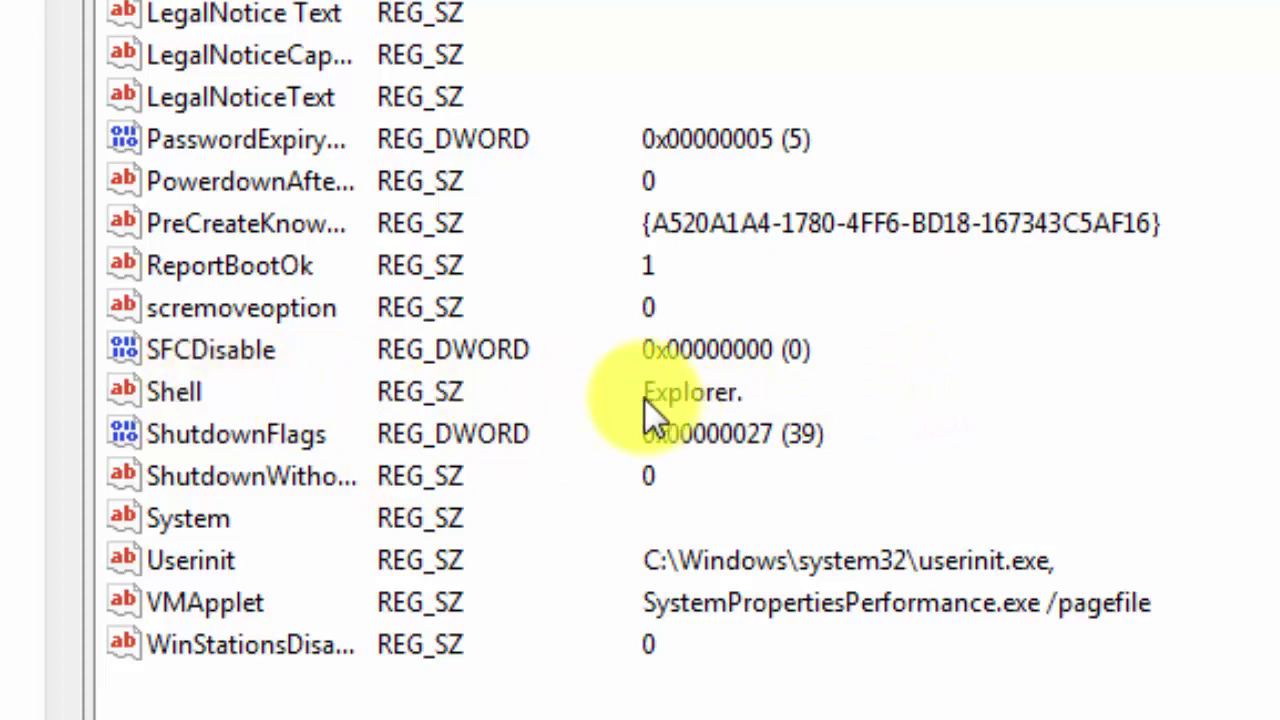
left_click(165, 402)
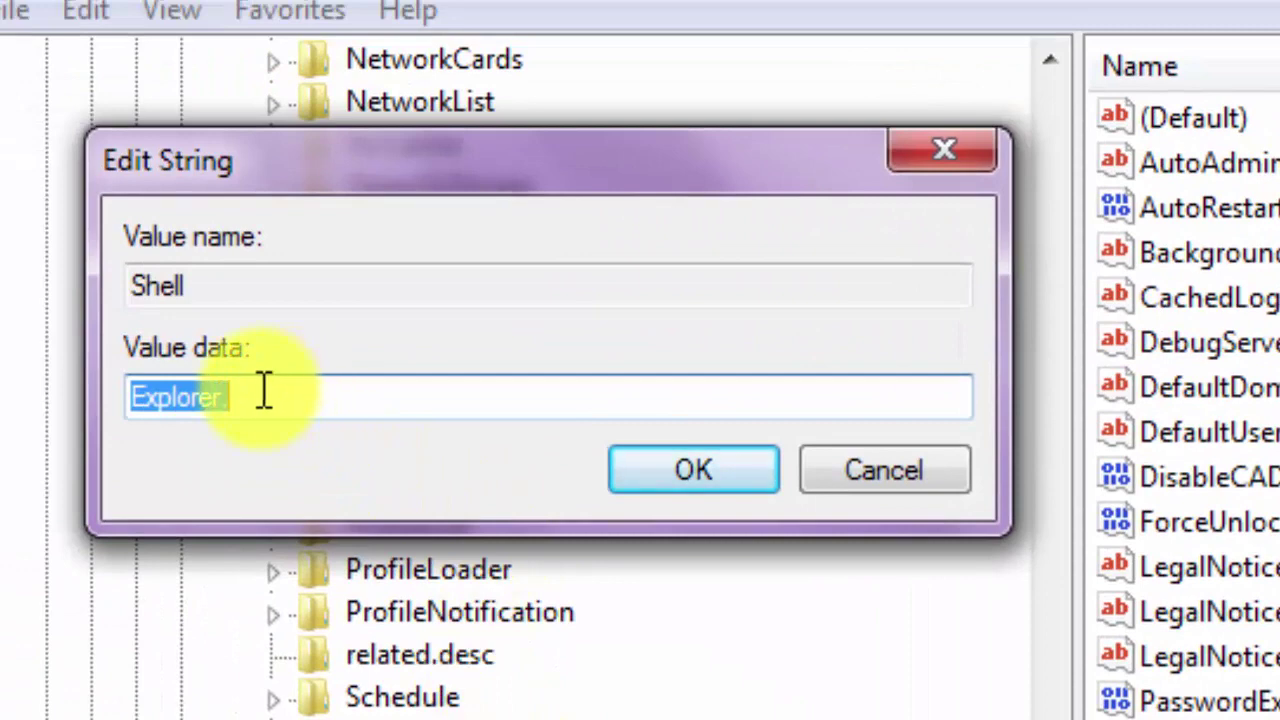
- Change the Shell value data from 'Explorer.' to 'Explorer.exe' and confirm
left_click(262, 391)
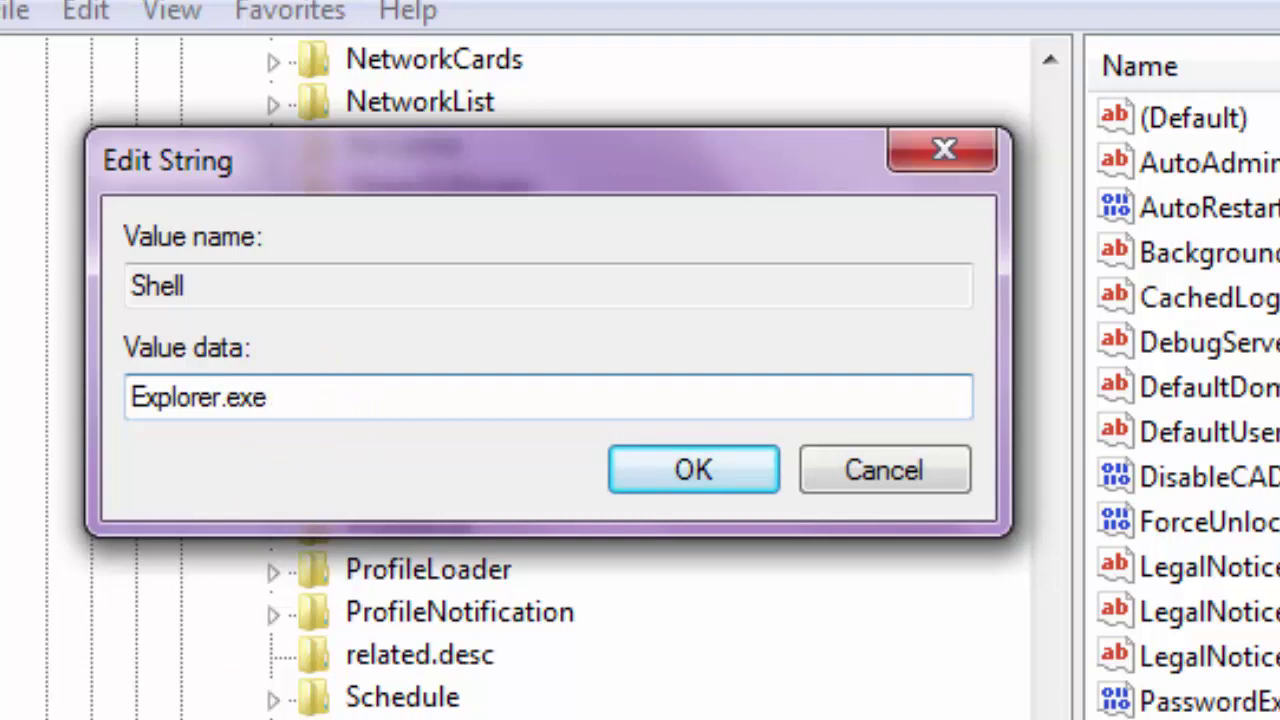
left_click(672, 476)
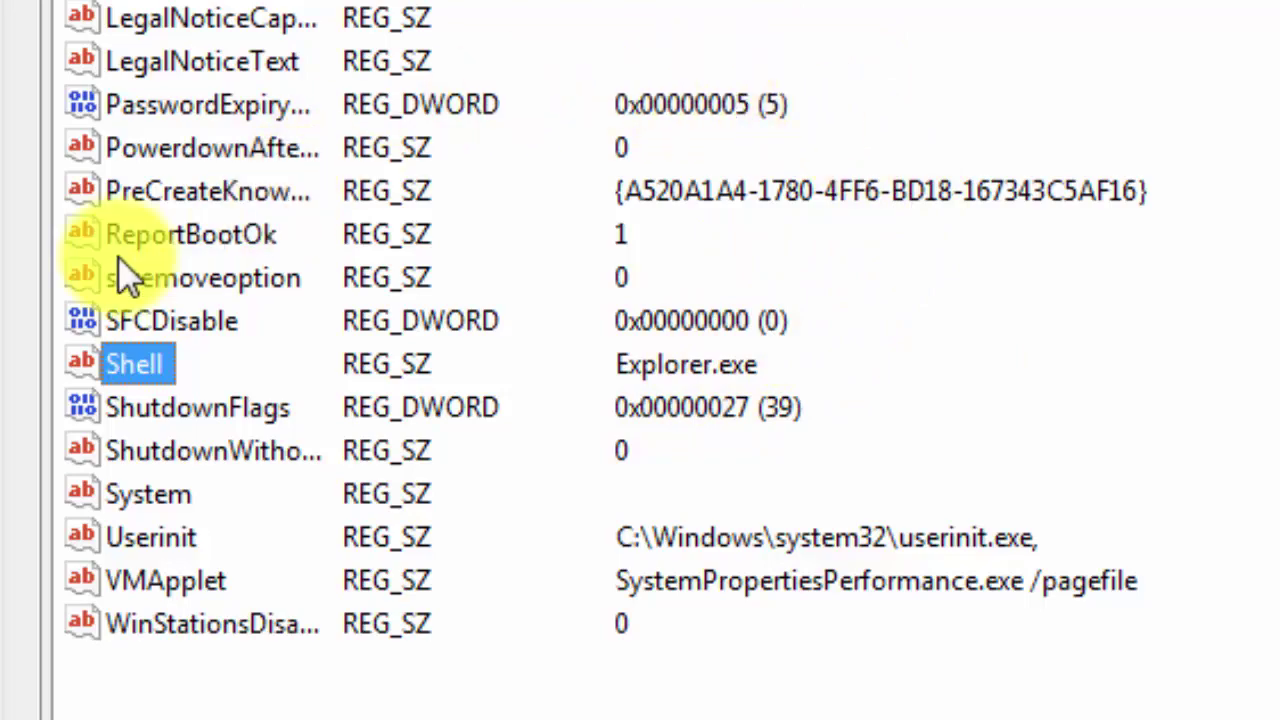
- Collapse SOFTWARE and HKEY_LOCAL_MACHINE, then close Registry Editor
left_click_drag(34, 0, 27, 0)
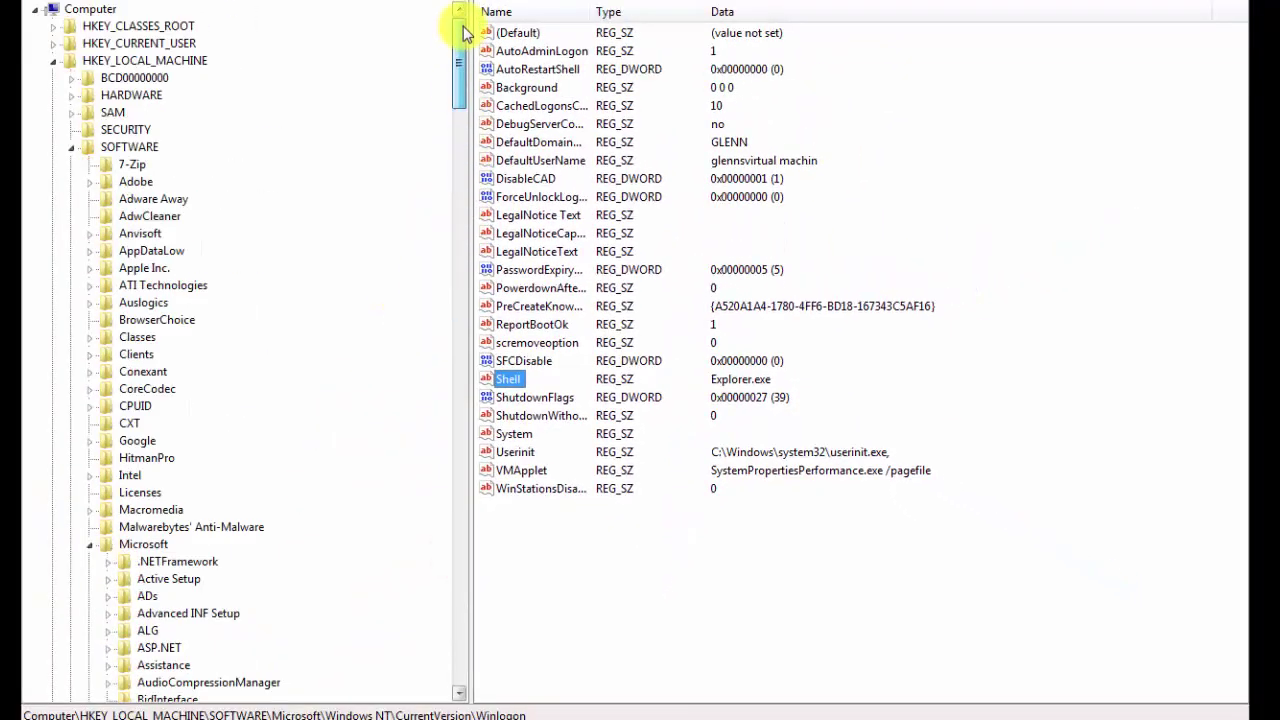
left_click(75, 148)
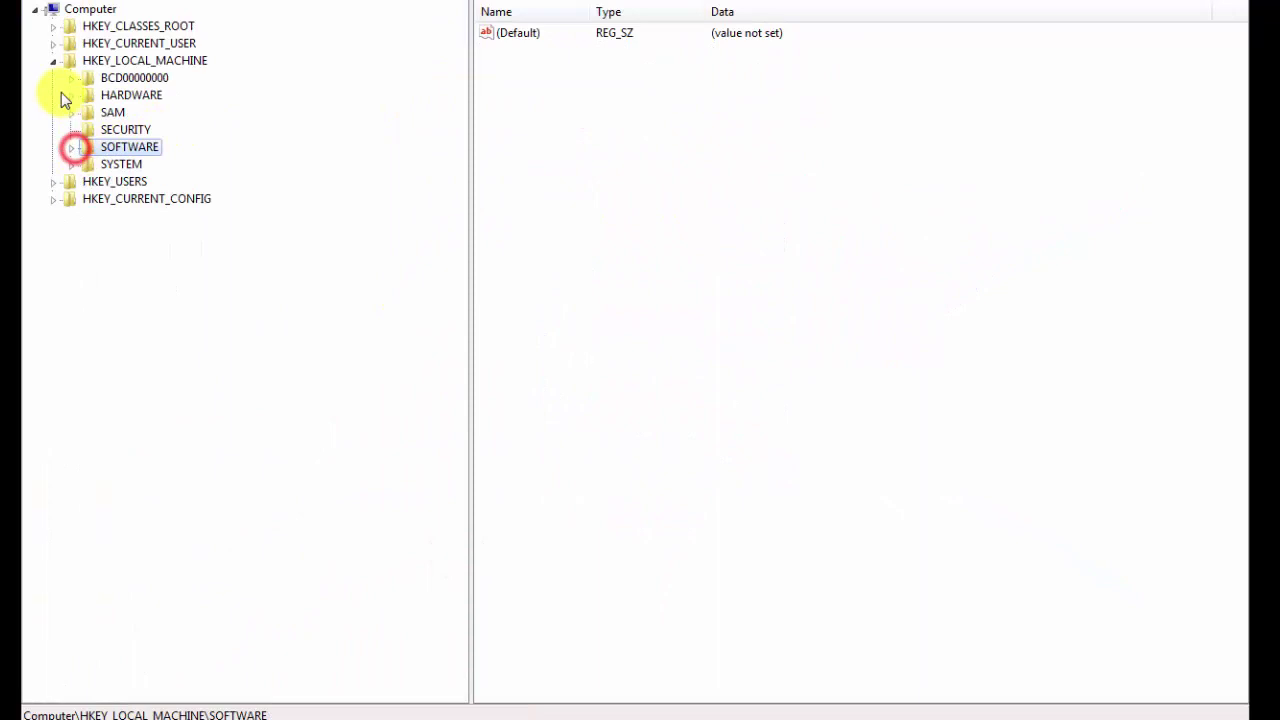
left_click(54, 61)
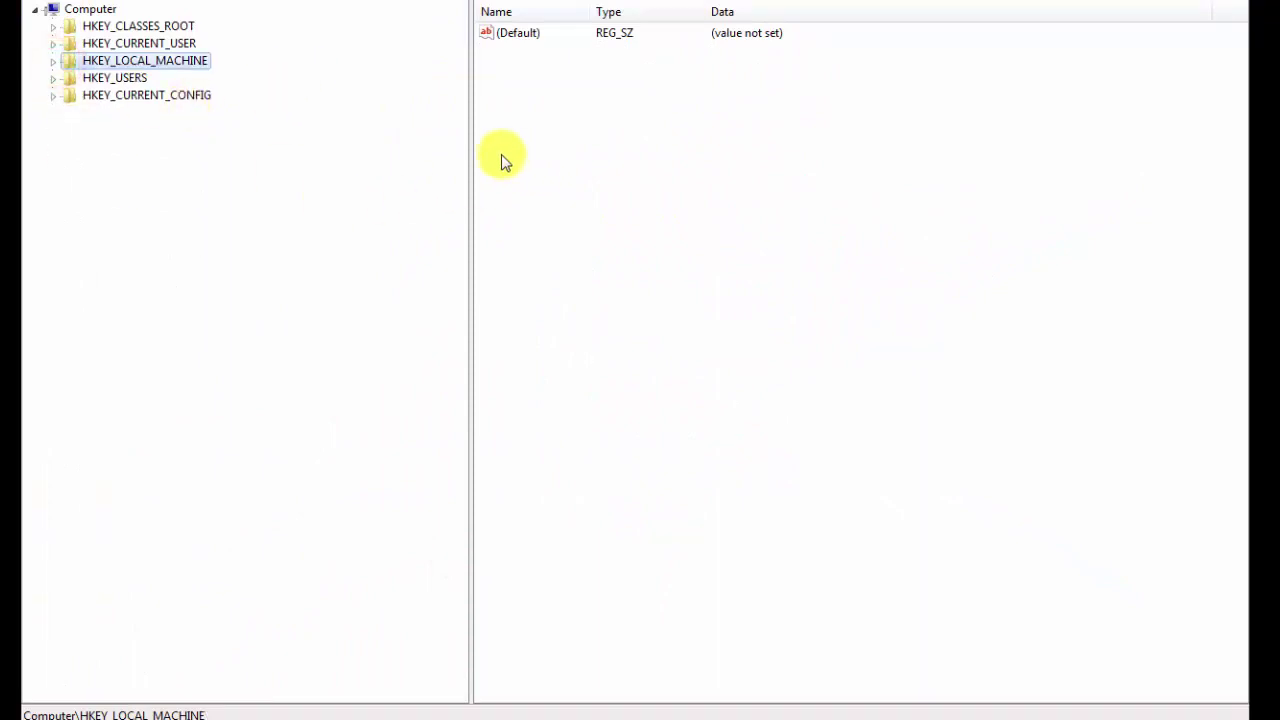
left_click(1235, 0)
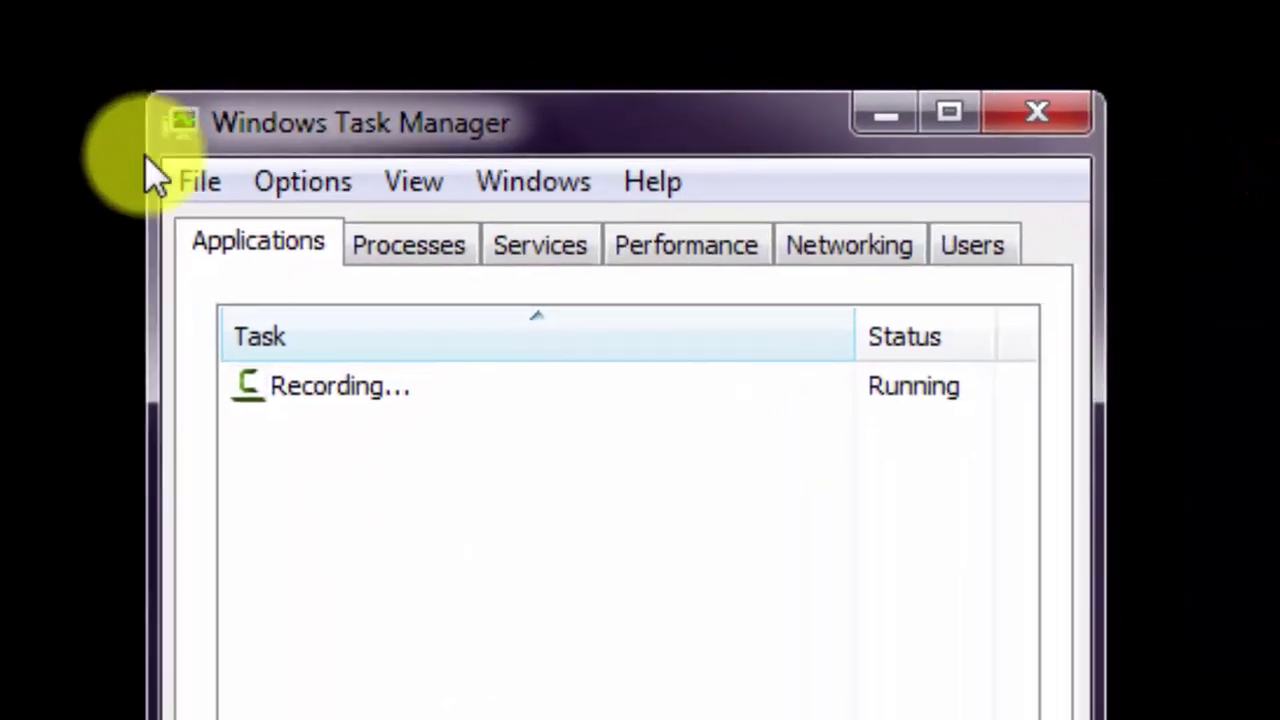
- Run explorer.exe as a new task in place of regedit.exe
left_click(193, 181)
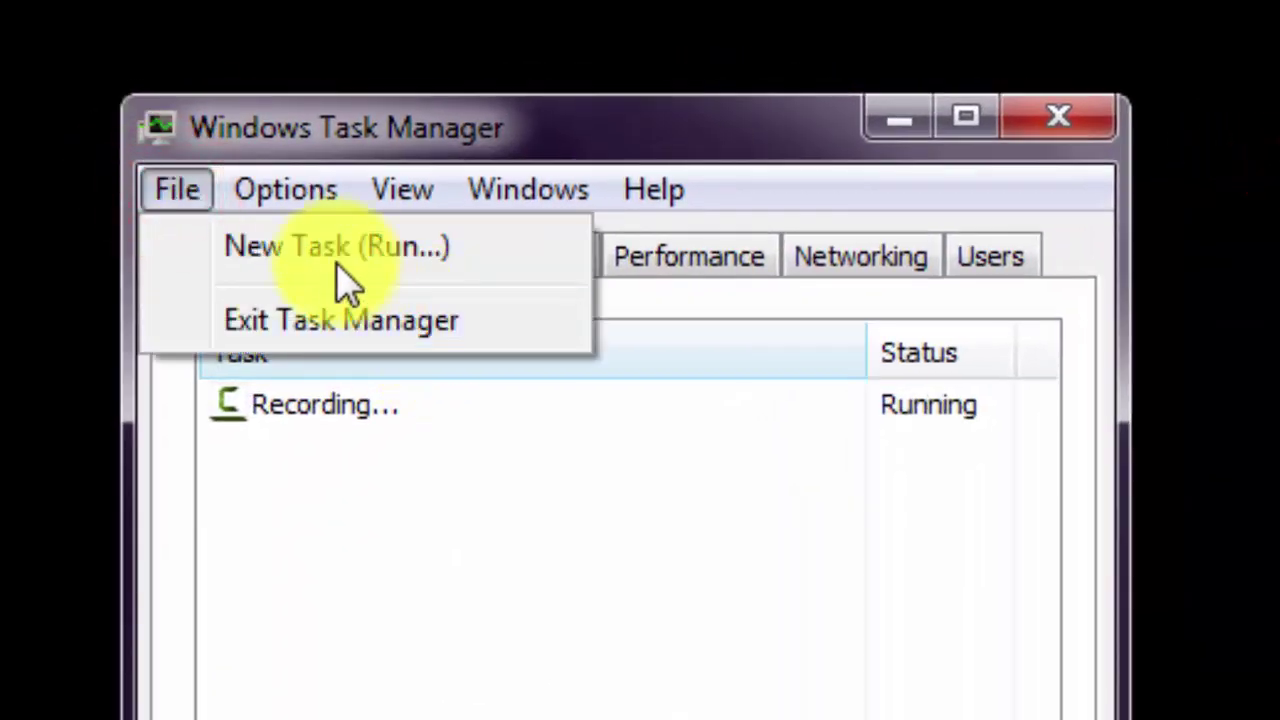
left_click(354, 244)
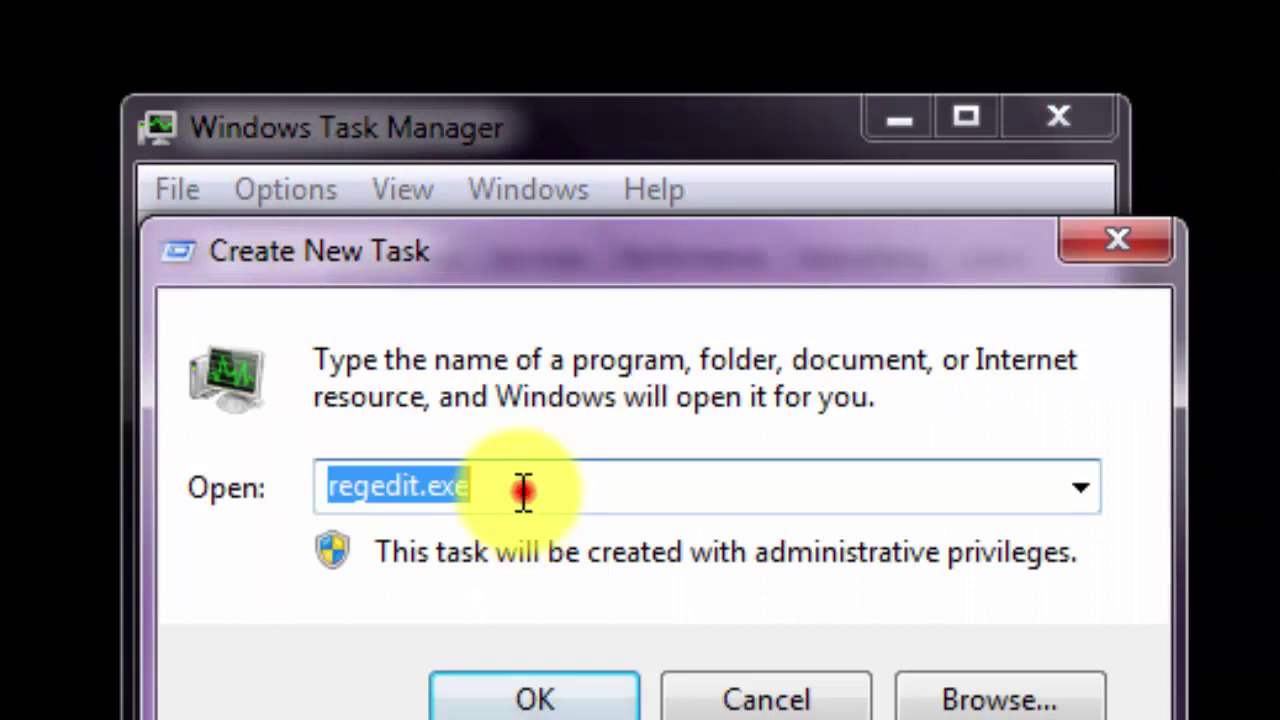
left_click_drag(524, 489, 322, 487)
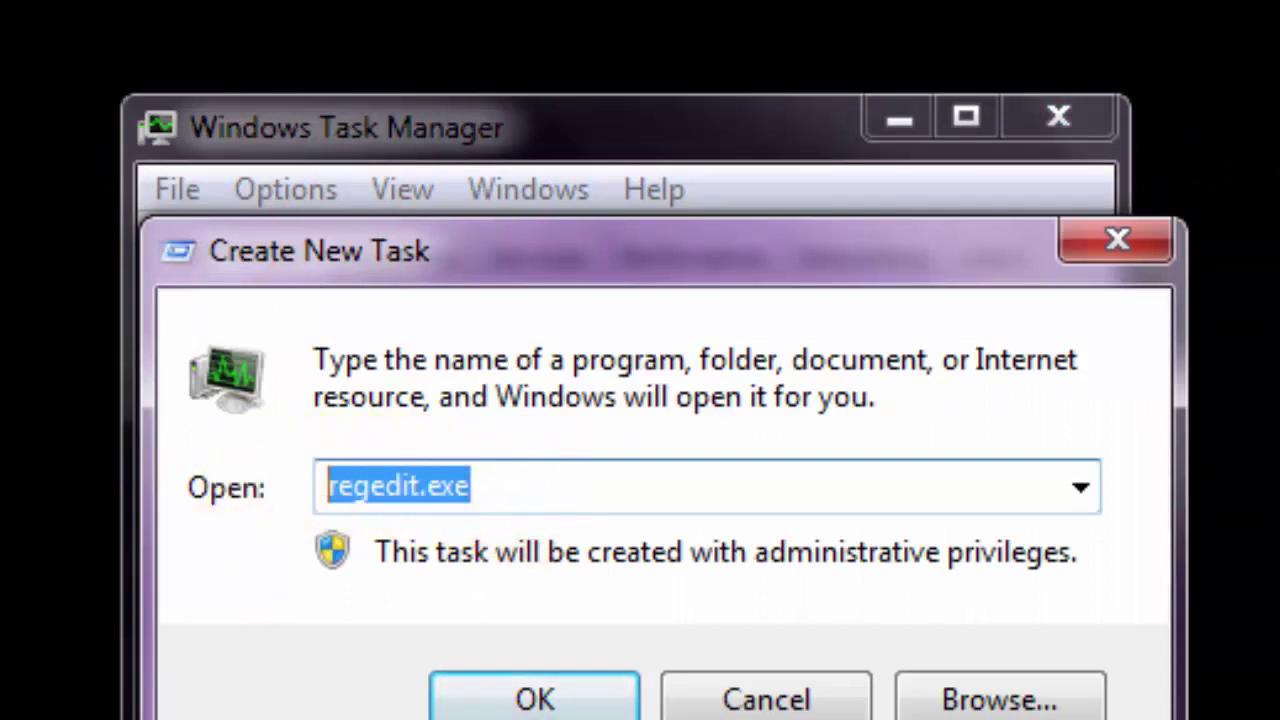
type("expl")
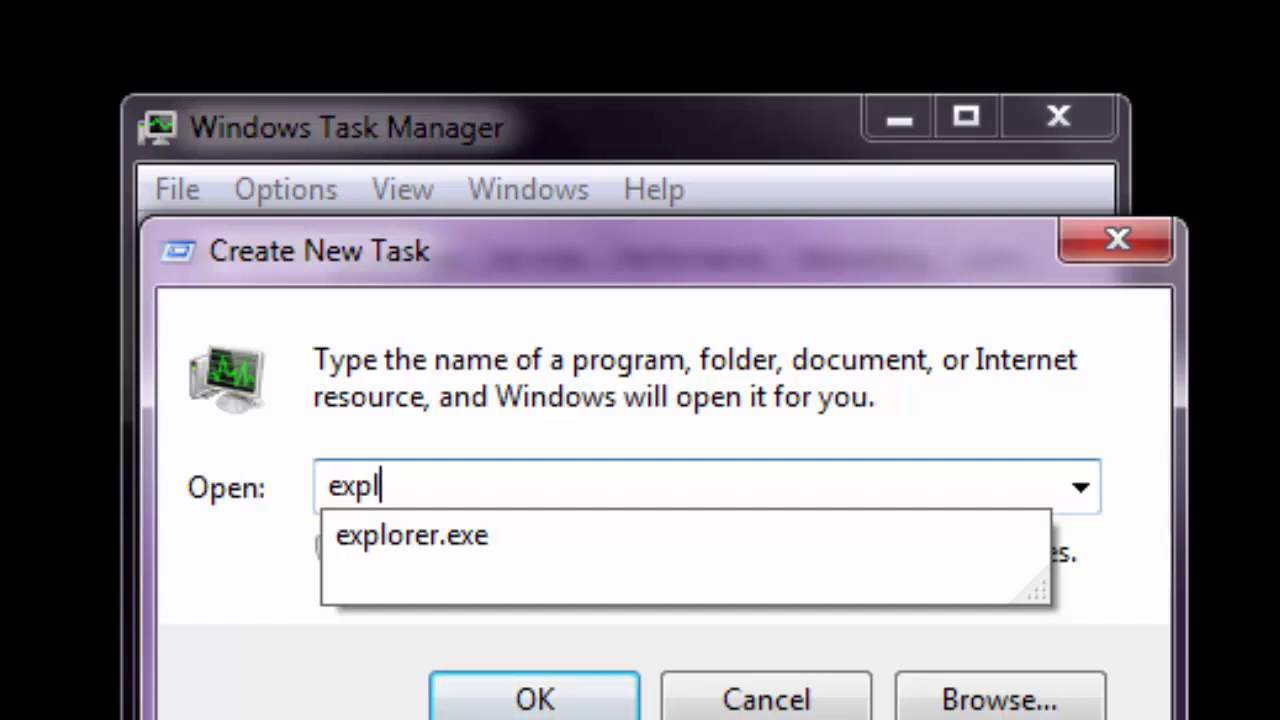
type("orer")
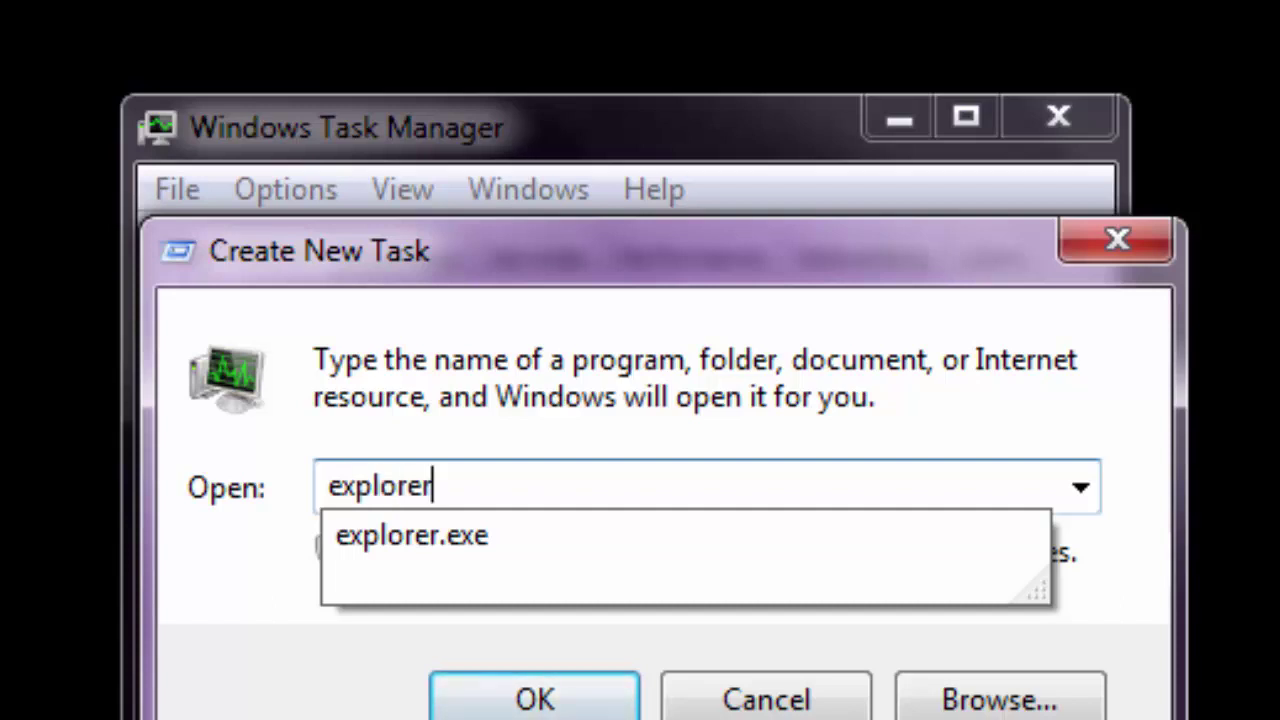
left_click(465, 543)
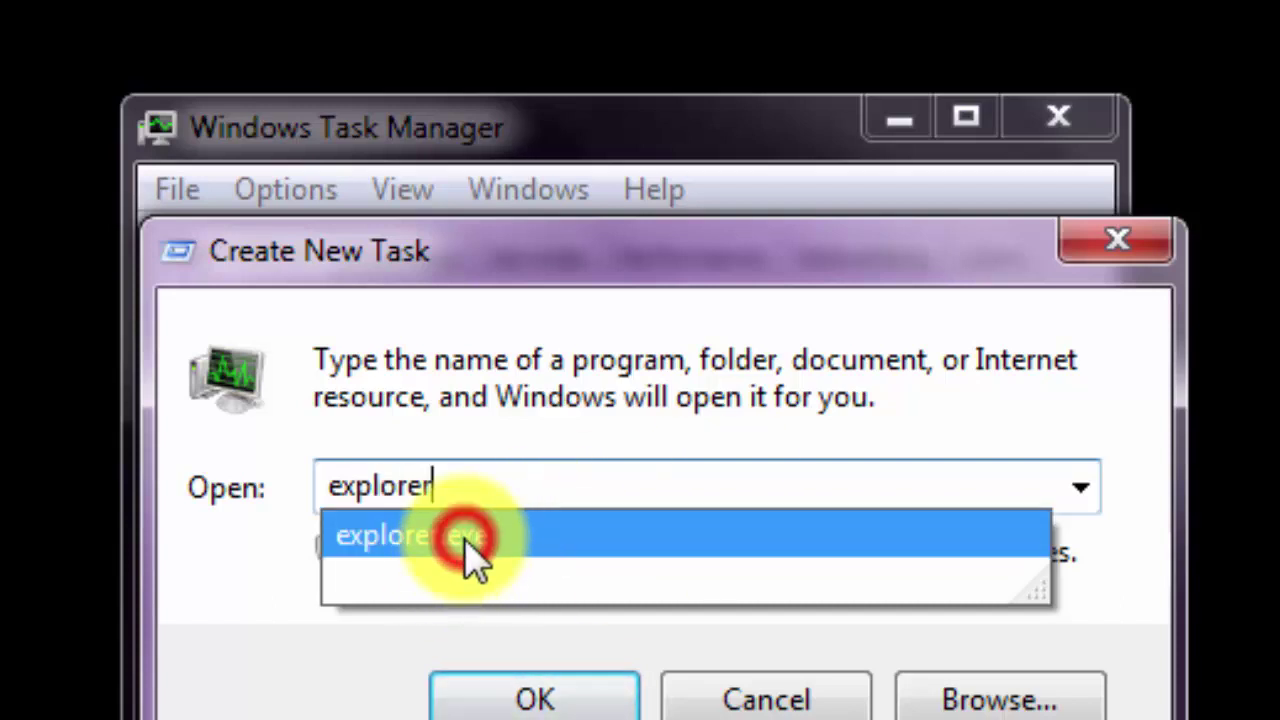
left_click(540, 685)
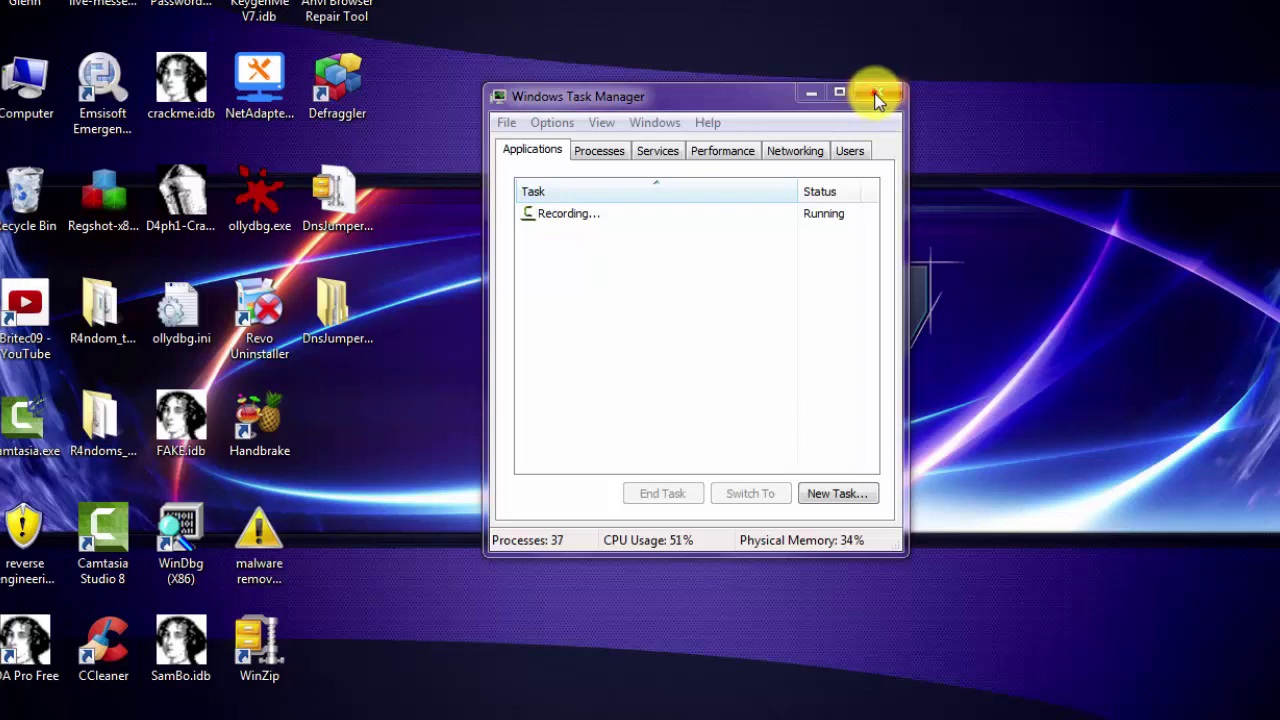
- Close Task Manager to reveal the restored desktop with its icons
left_click(876, 96)
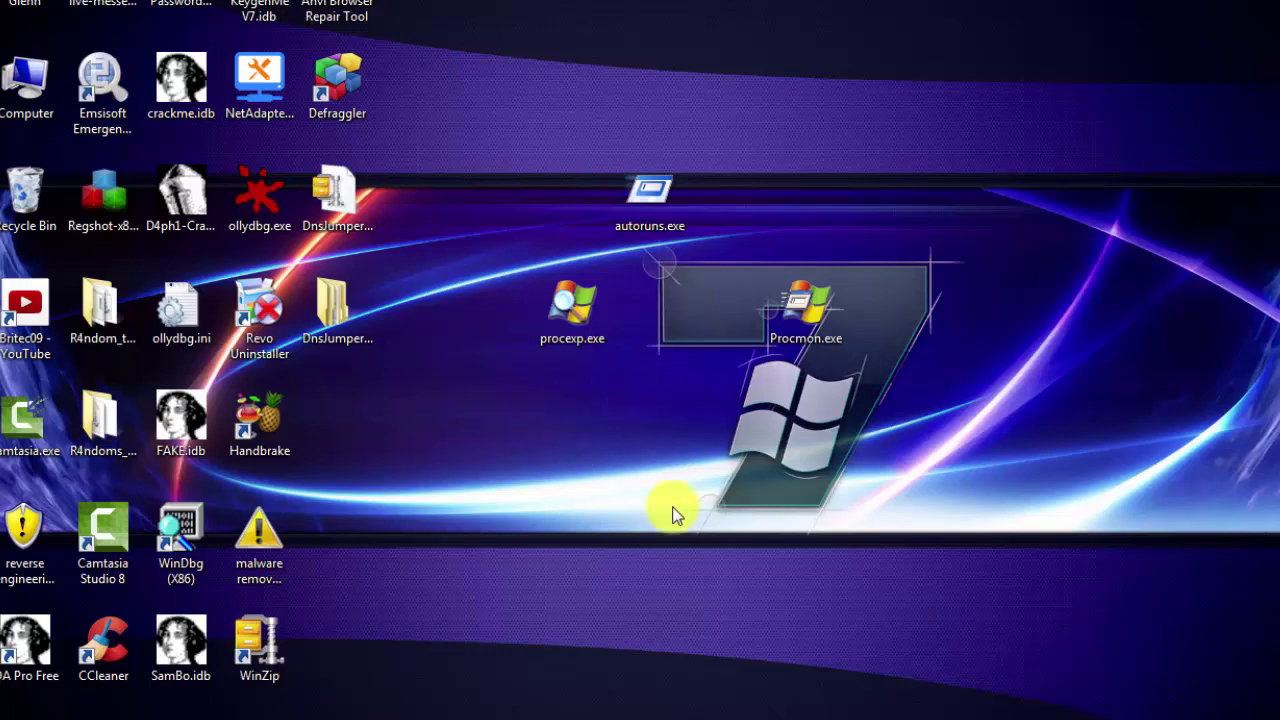
left_click(666, 716)
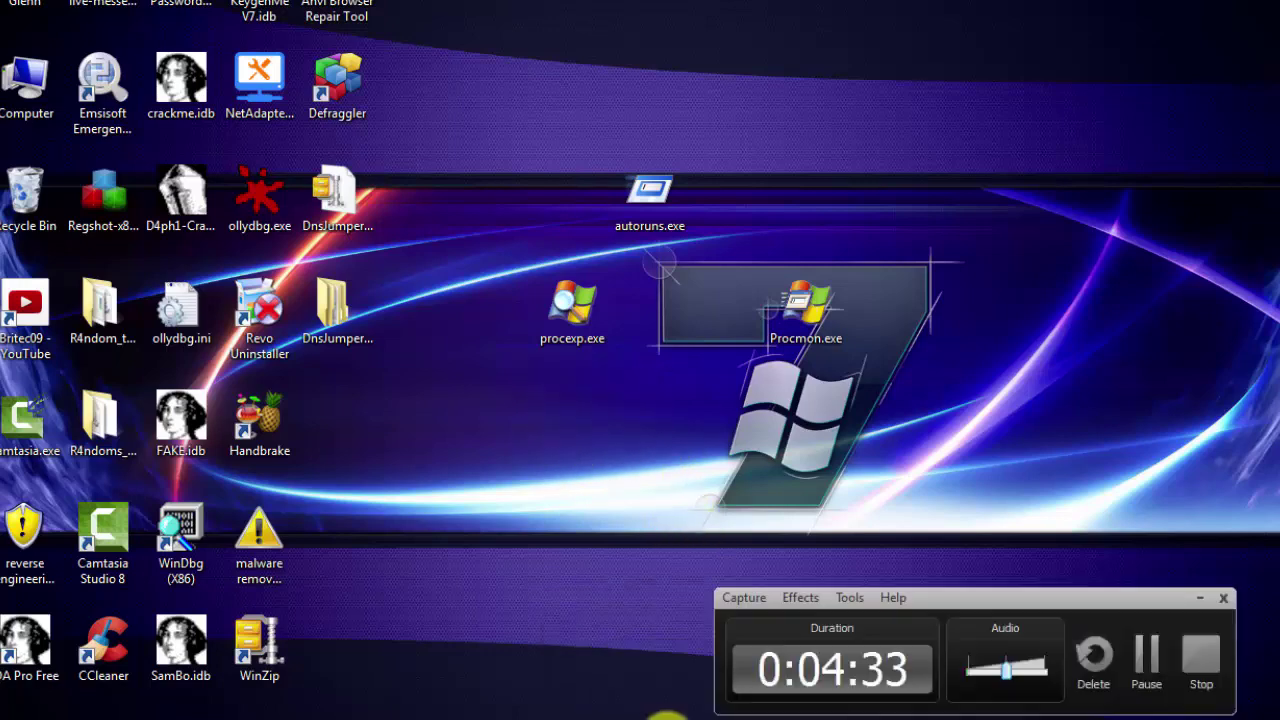